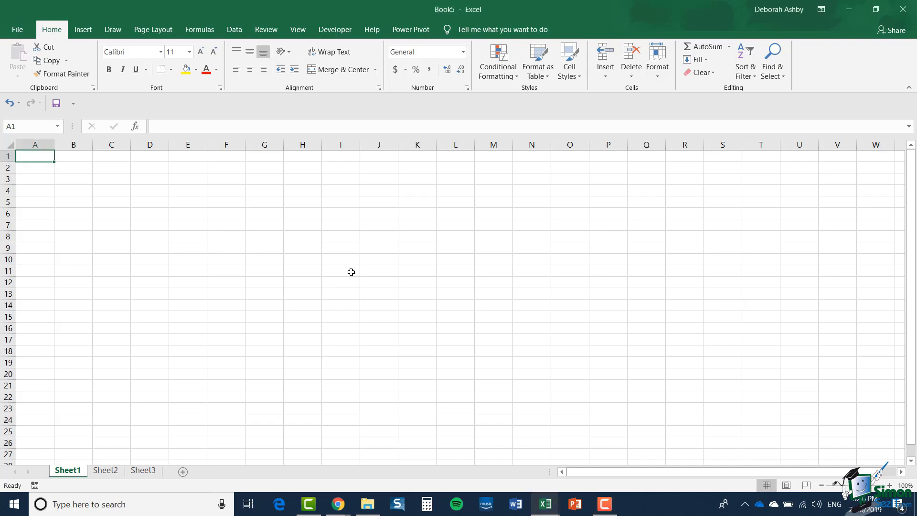
# Step: Create a table over A1:H17 with 'My table has headers' ticked, giving headers Column1 to Column8
pyautogui.click(85, 31)
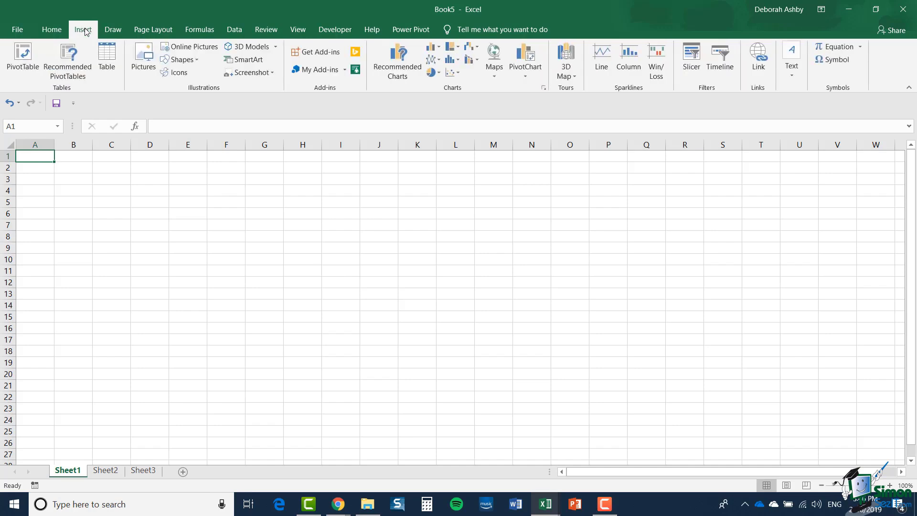
pyautogui.click(108, 62)
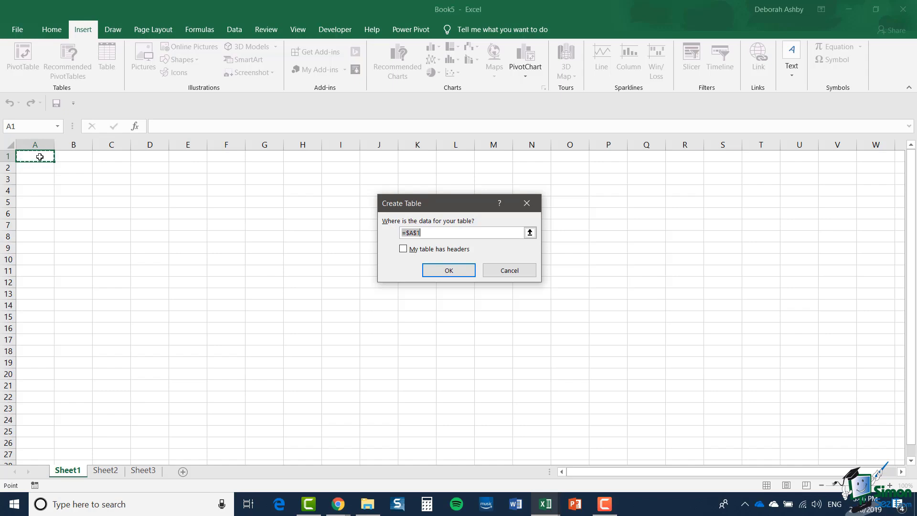
pyautogui.moveTo(39, 157); pyautogui.dragTo(305, 333)
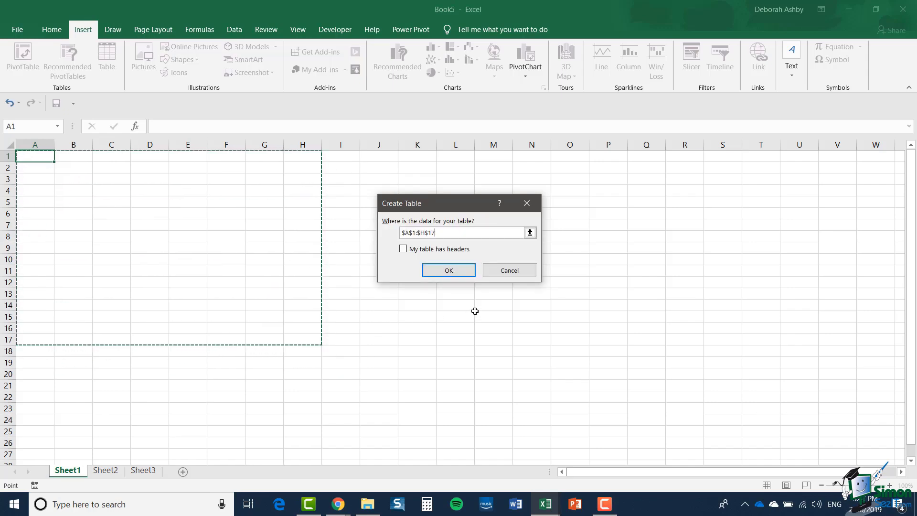
pyautogui.click(404, 249)
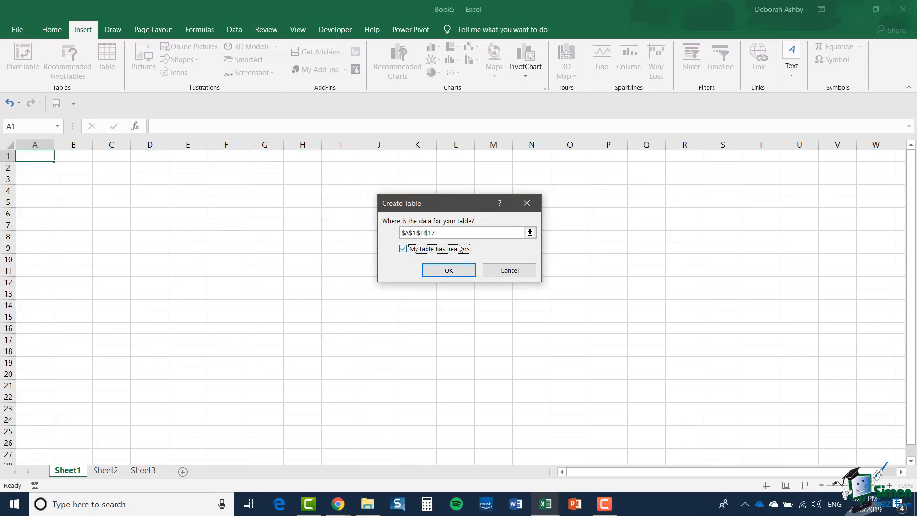
pyautogui.click(460, 271)
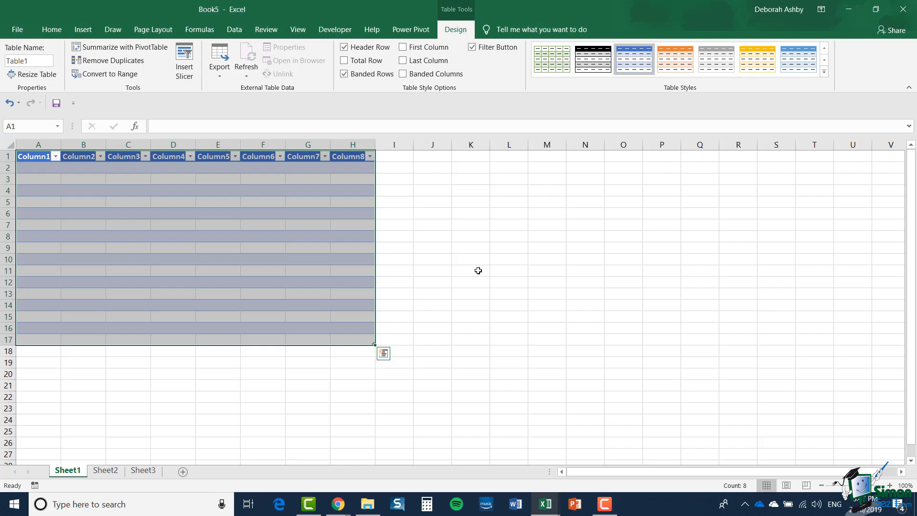
# Step: Close the practice workbook without saving and select description cell D8 in the invoice workbook
pyautogui.click(904, 9)
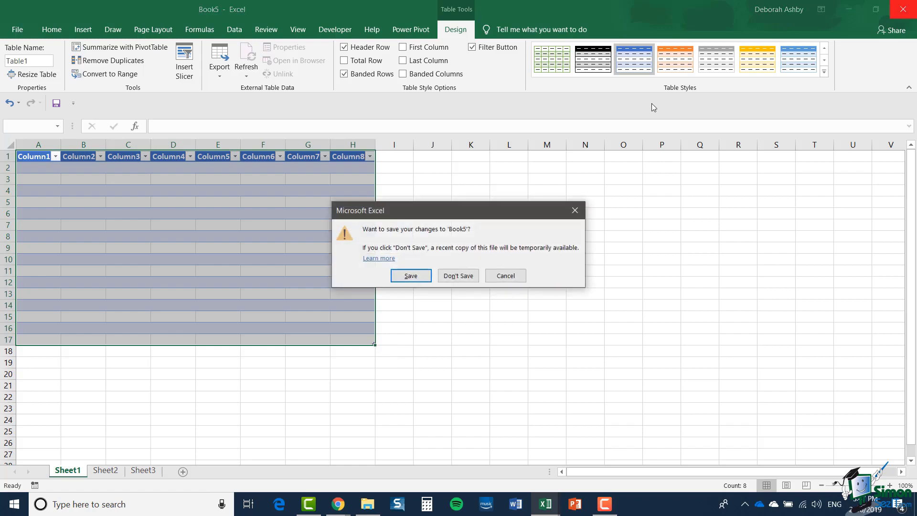
pyautogui.click(458, 276)
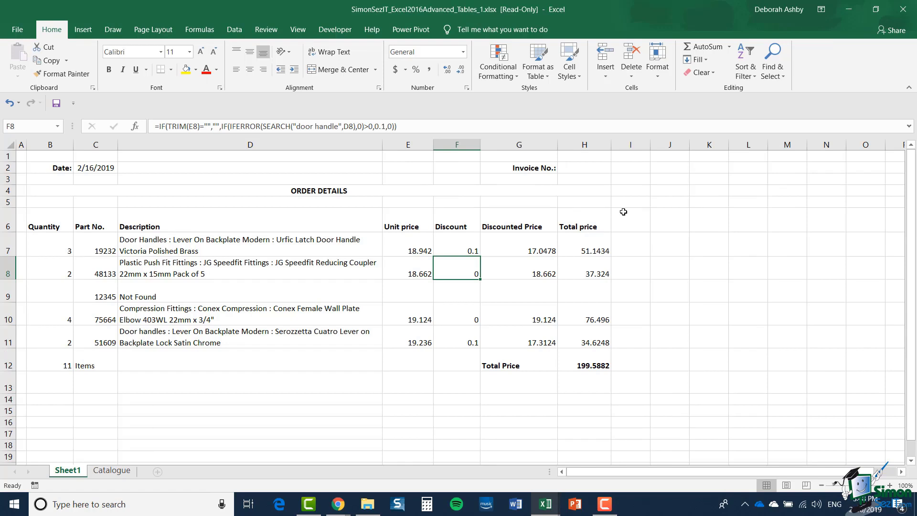
pyautogui.press('Left')
pyautogui.press('Left')
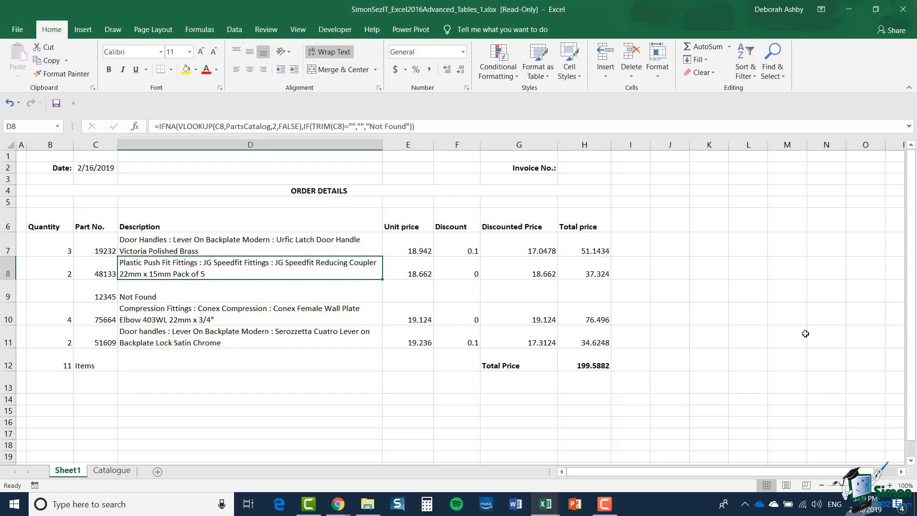
# Step: Convert the order details range $B$6:$H$11 into a table with headers
pyautogui.click(84, 31)
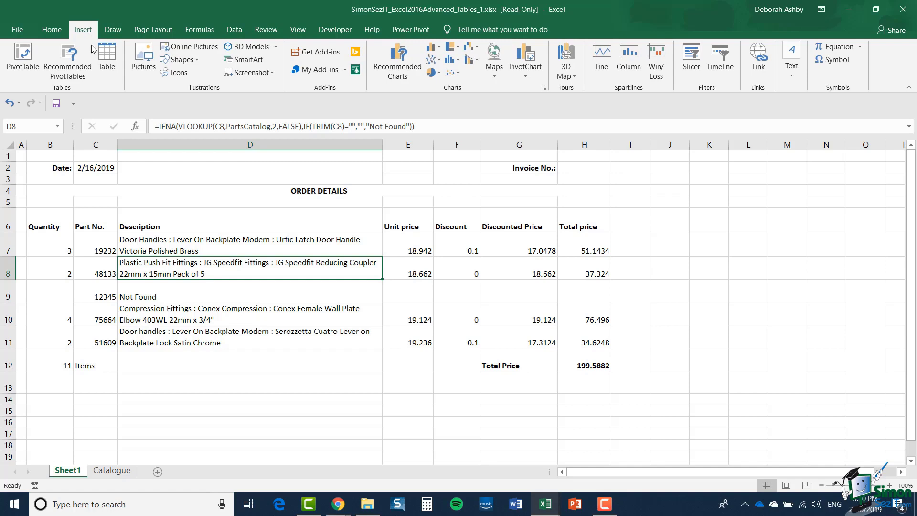
pyautogui.click(106, 67)
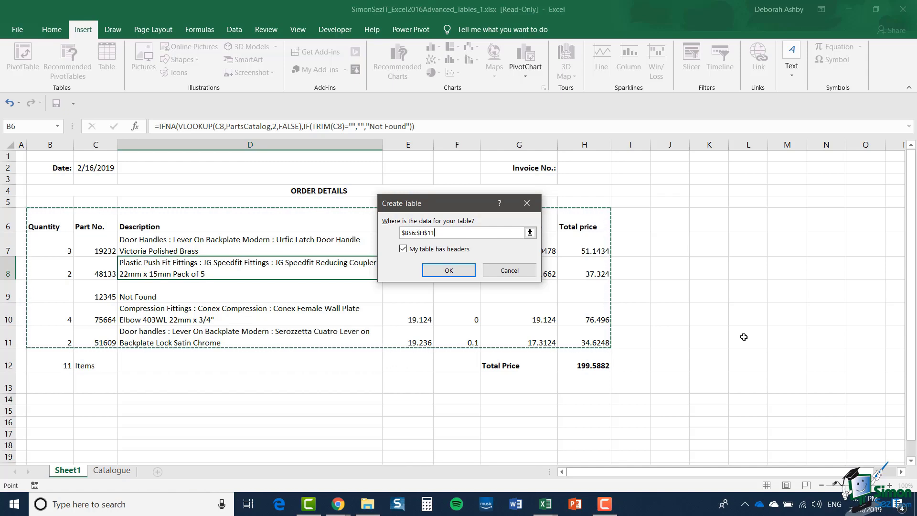
pyautogui.click(449, 270)
pyautogui.click(682, 270)
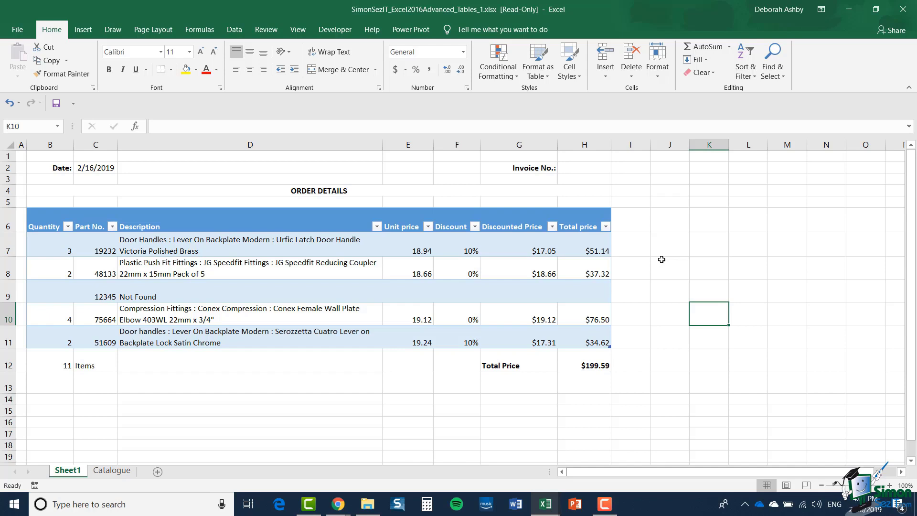
# Step: Filter the Discount column to show only the 10% rows
pyautogui.click(476, 227)
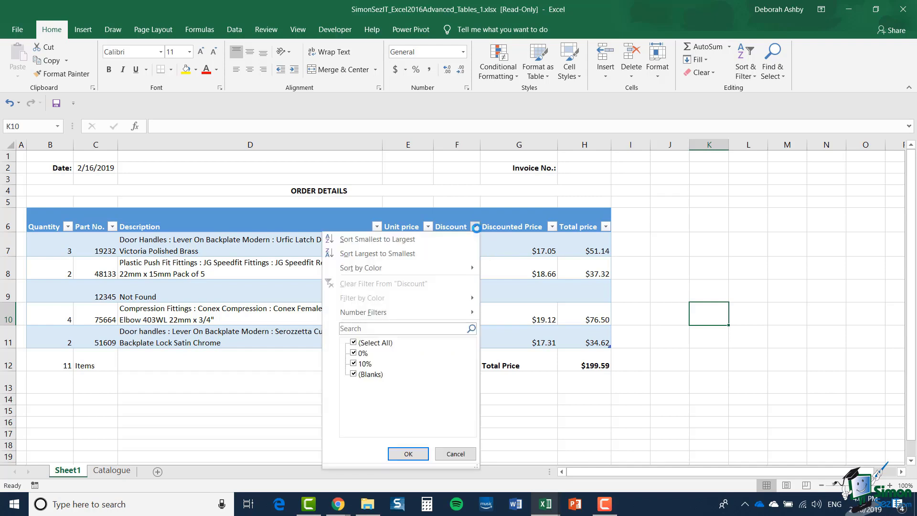
pyautogui.click(357, 343)
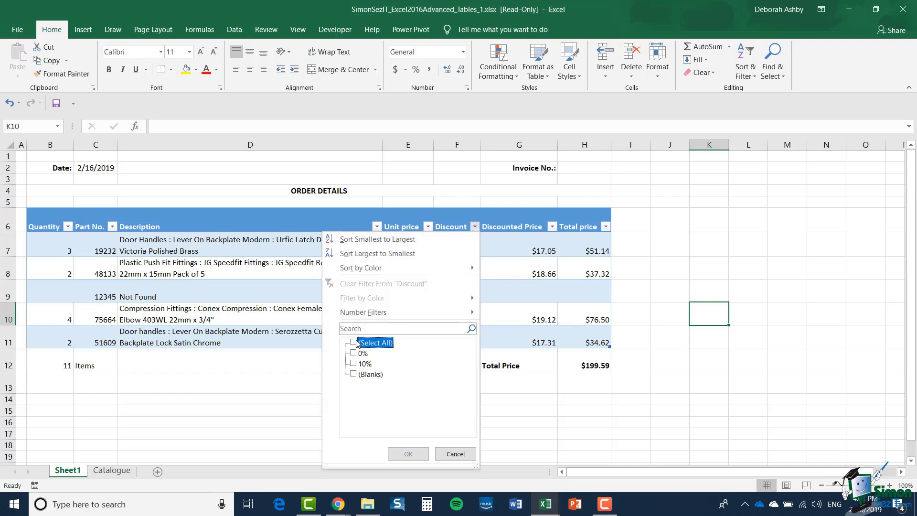
pyautogui.click(356, 364)
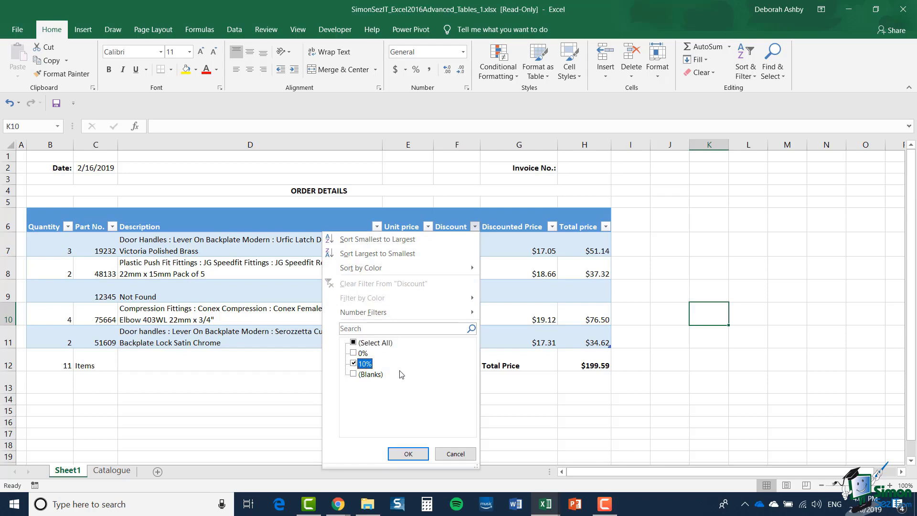
pyautogui.click(409, 453)
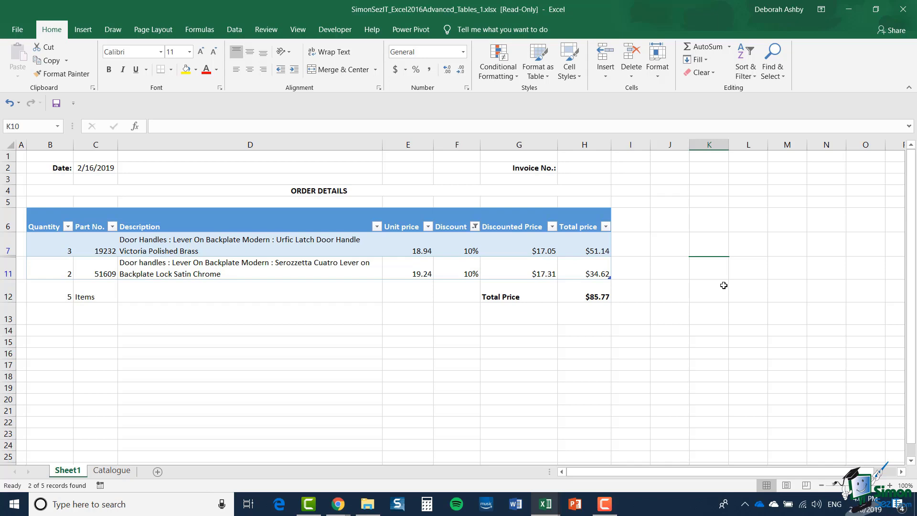
# Step: Enter OrderDetailsTable in the Table Name box on the Design tab
pyautogui.click(316, 270)
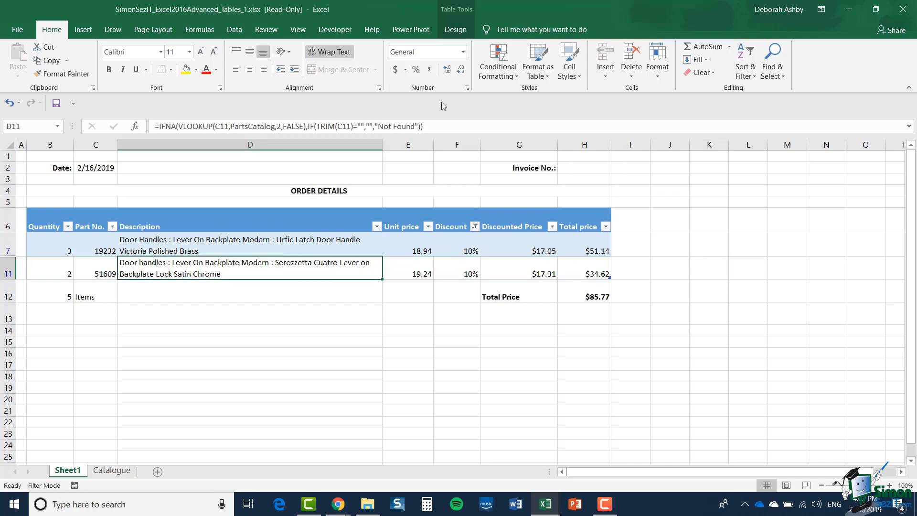
pyautogui.click(461, 32)
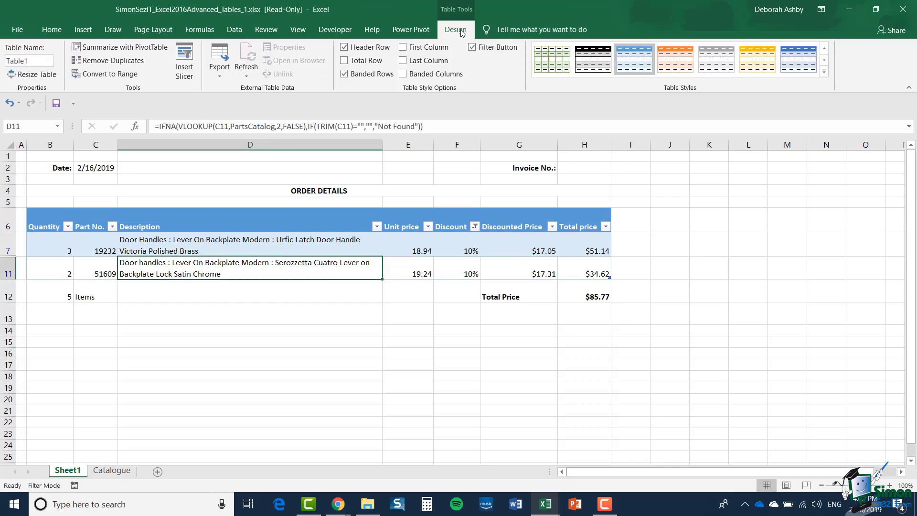
pyautogui.doubleClick(20, 62)
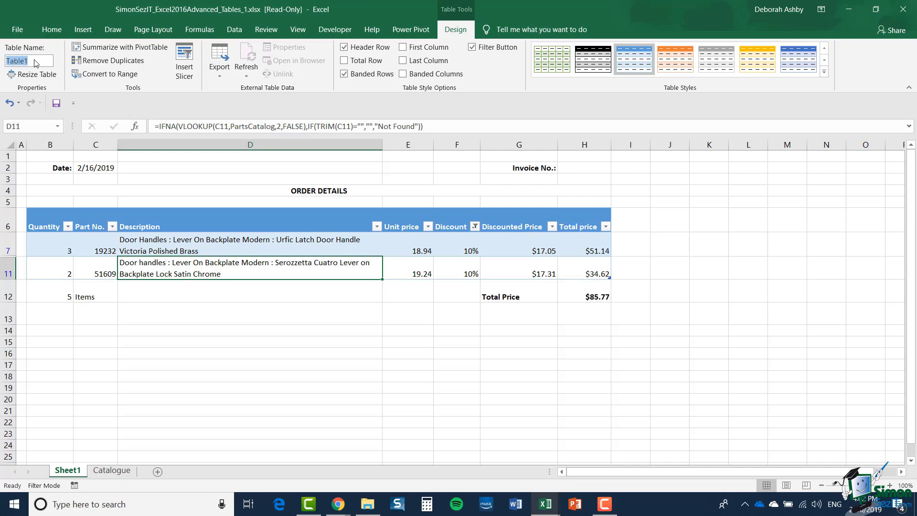
pyautogui.write('OrderDeta')
pyautogui.press('BackSpace')
pyautogui.press('BackSpace')
pyautogui.write('tails')
pyautogui.press('BackSpace')
pyautogui.write('Table')
pyautogui.press('Return')
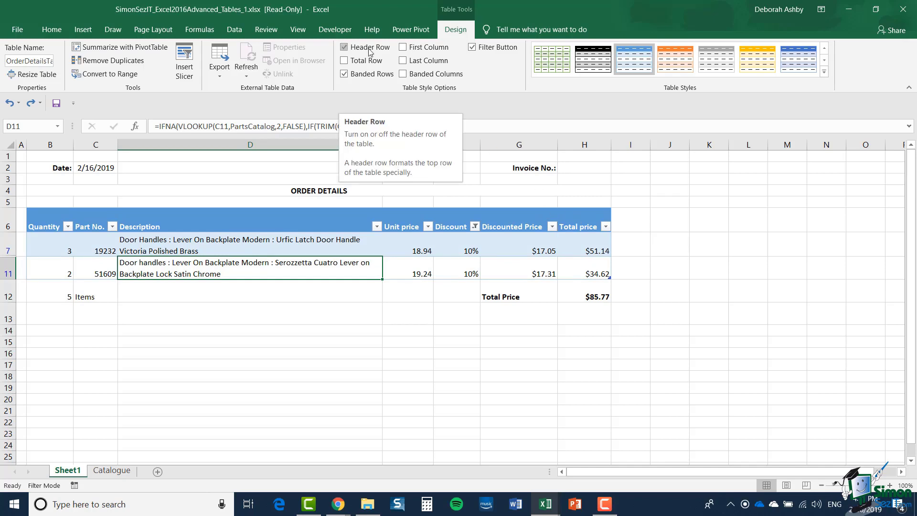
# Step: Toggle Header Row and Banded Columns off and back, then switch off the header Filter Button
pyautogui.click(344, 47)
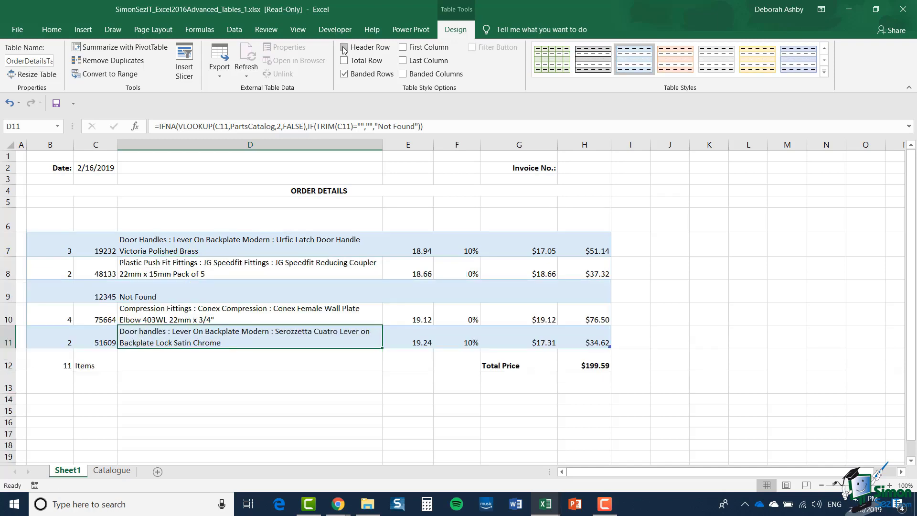
pyautogui.click(344, 47)
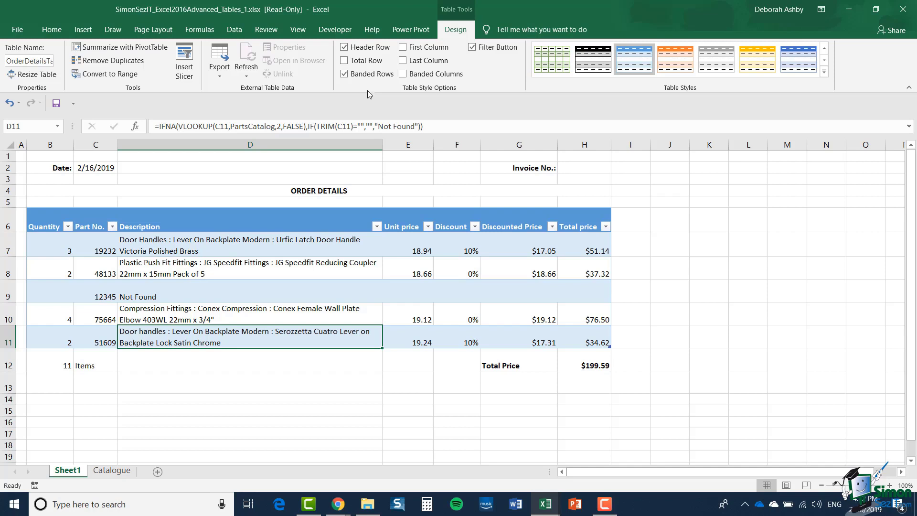
pyautogui.click(403, 74)
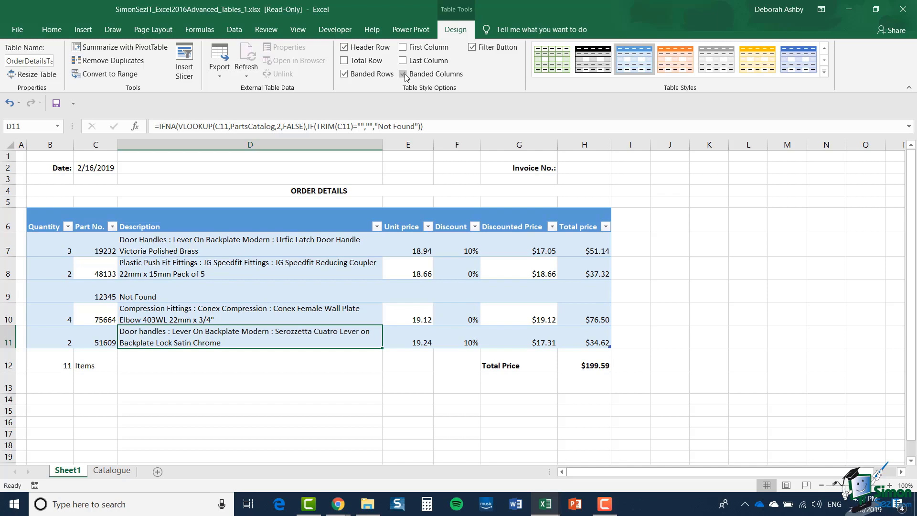
pyautogui.click(404, 75)
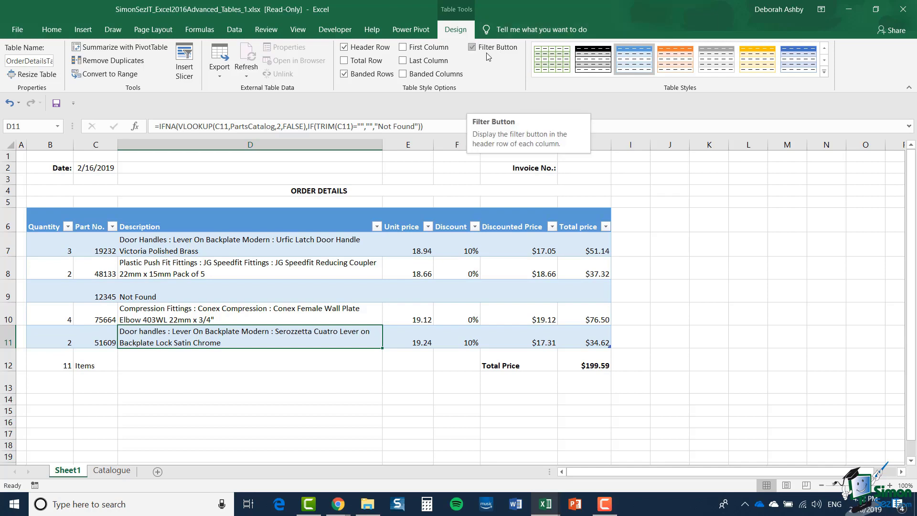
pyautogui.click(472, 48)
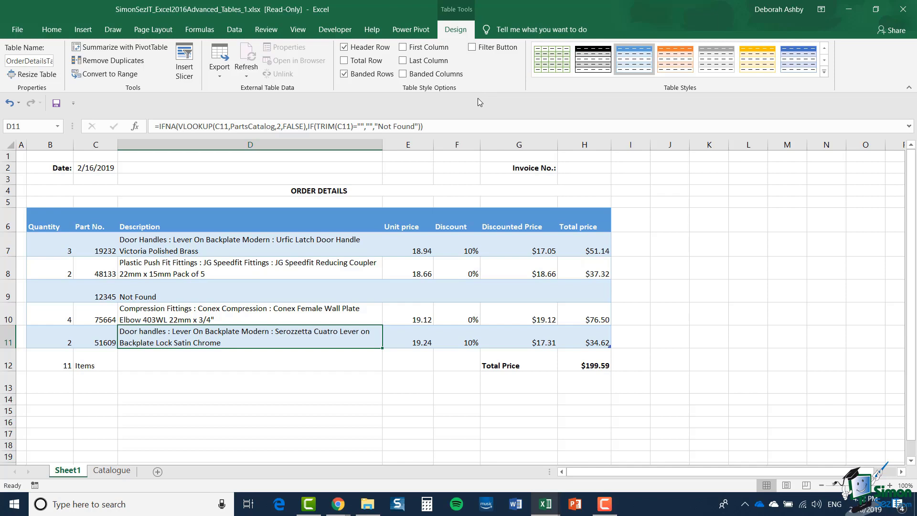
# Step: Turn on the Total Row option and select the Total price total cell H12
pyautogui.click(343, 61)
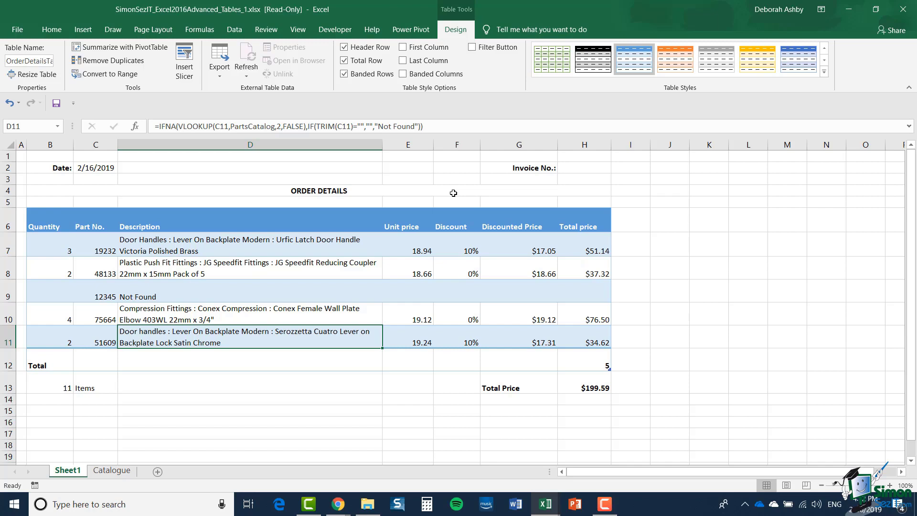
pyautogui.click(583, 359)
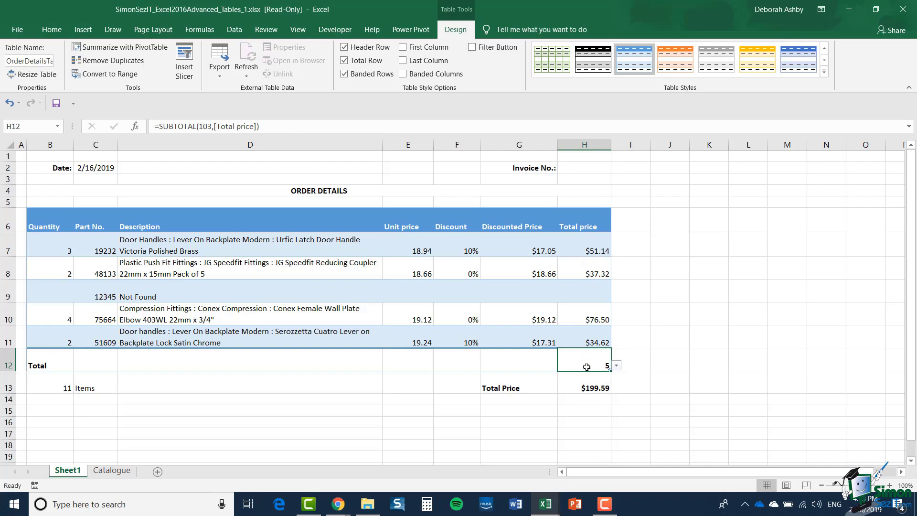
# Step: Set the total row to Sum for Total price ($199.59) and Quantity (11), then select row 13
pyautogui.click(617, 367)
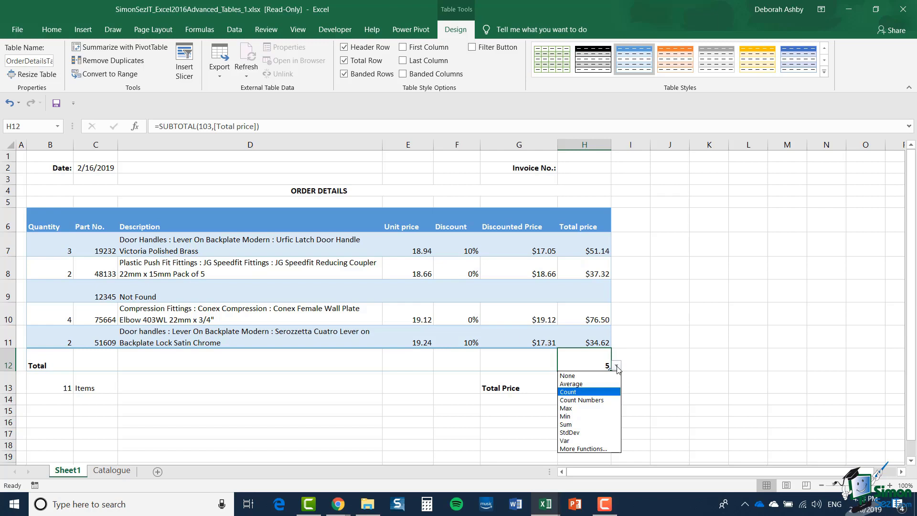
pyautogui.click(597, 424)
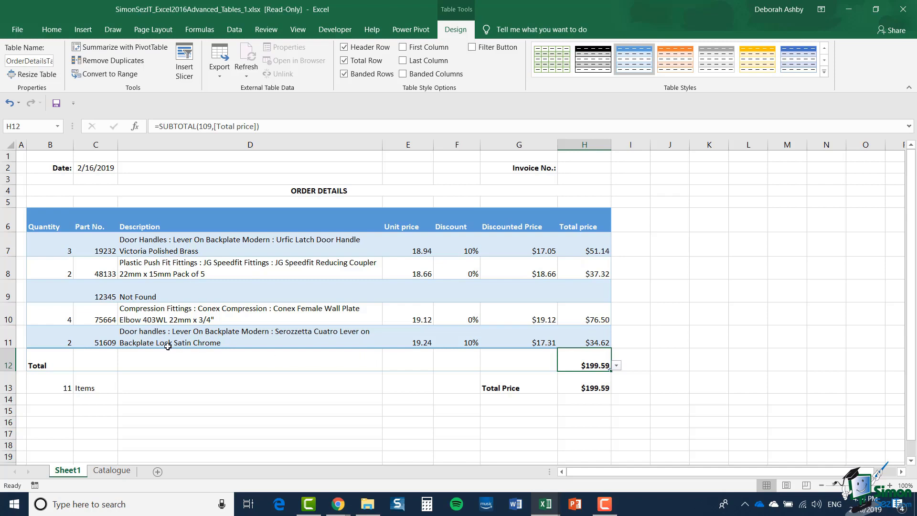
pyautogui.click(57, 359)
pyautogui.click(79, 366)
pyautogui.click(43, 424)
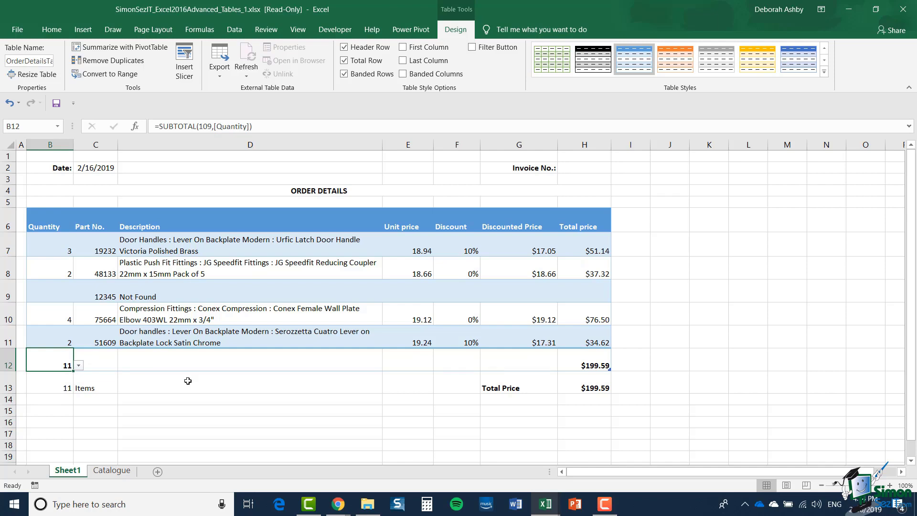
pyautogui.click(8, 388)
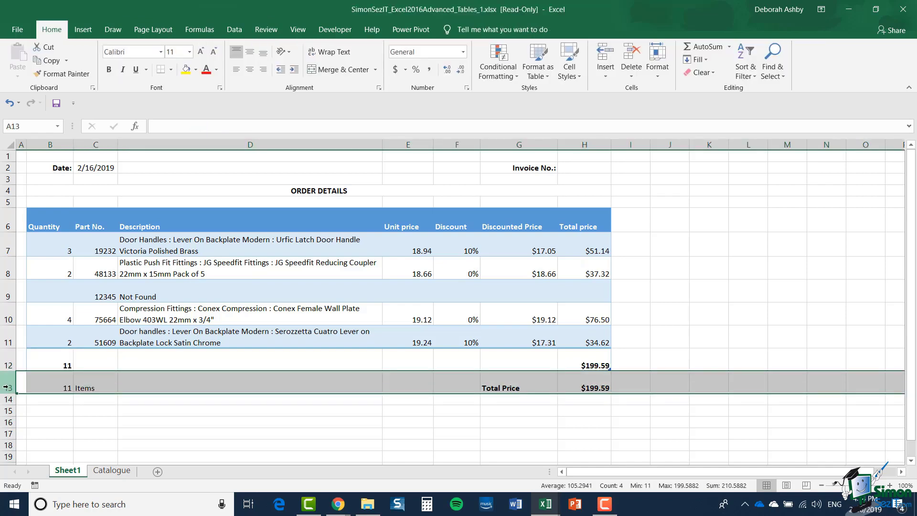
# Step: Delete the old Items and Total Price summary row 13 beneath the table
pyautogui.rightClick(6, 387)
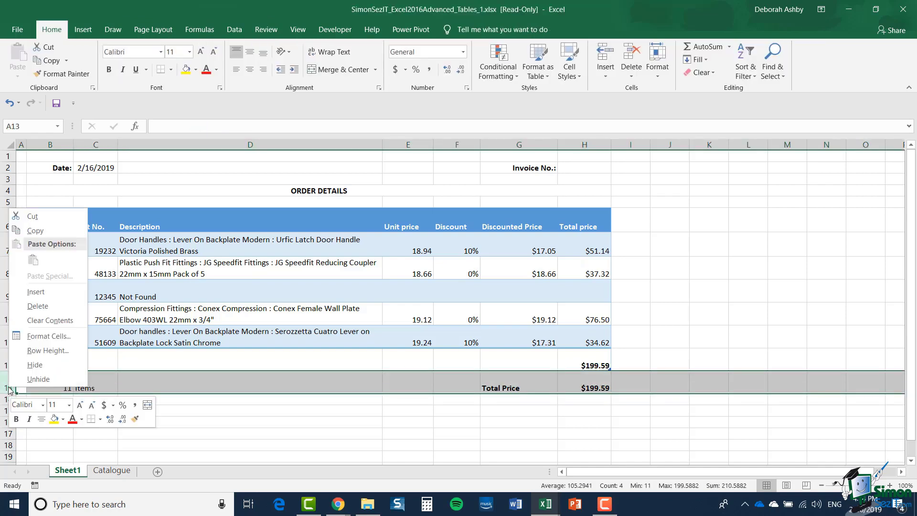
pyautogui.click(56, 306)
pyautogui.click(308, 359)
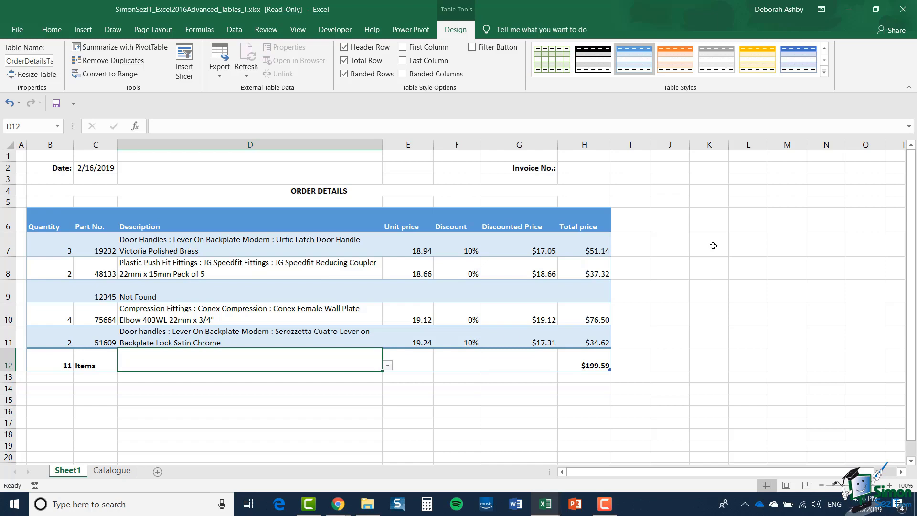
pyautogui.click(824, 72)
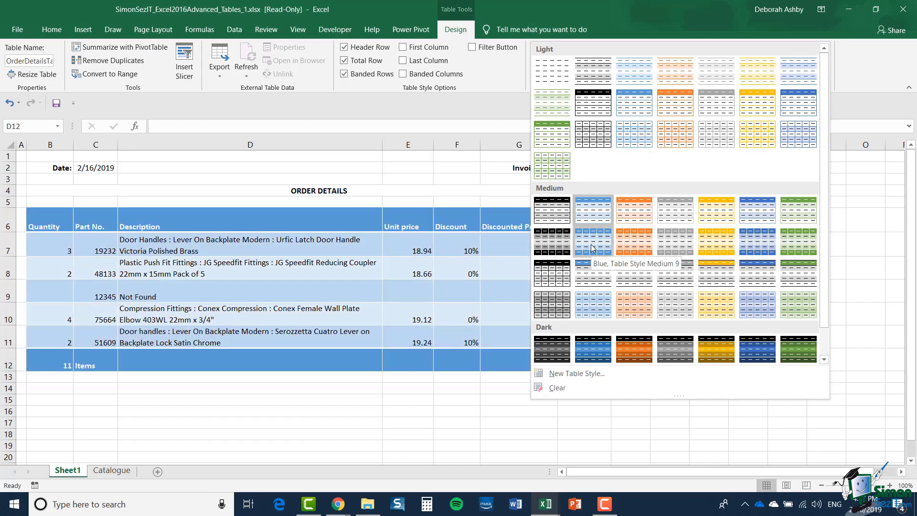
# Step: Pick Blue, Table Style Medium 9, giving the Total row a solid blue fill with white text
pyautogui.click(592, 244)
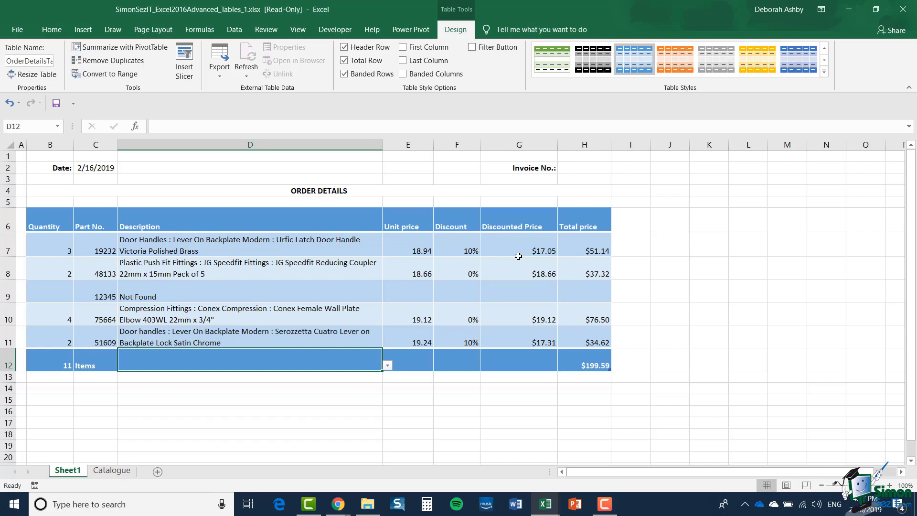
pyautogui.press('Up')
pyautogui.press('Up')
pyautogui.scroll(-3, 385, 306)
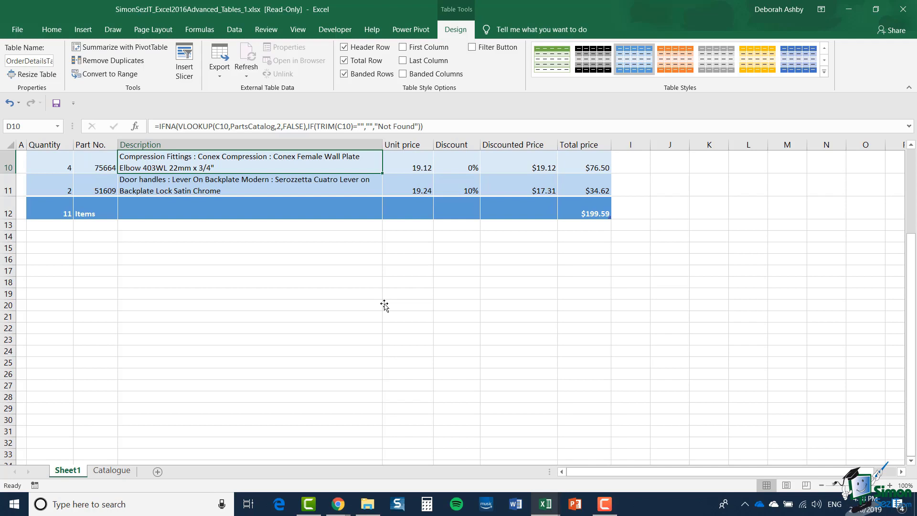
pyautogui.scroll(3, 385, 305)
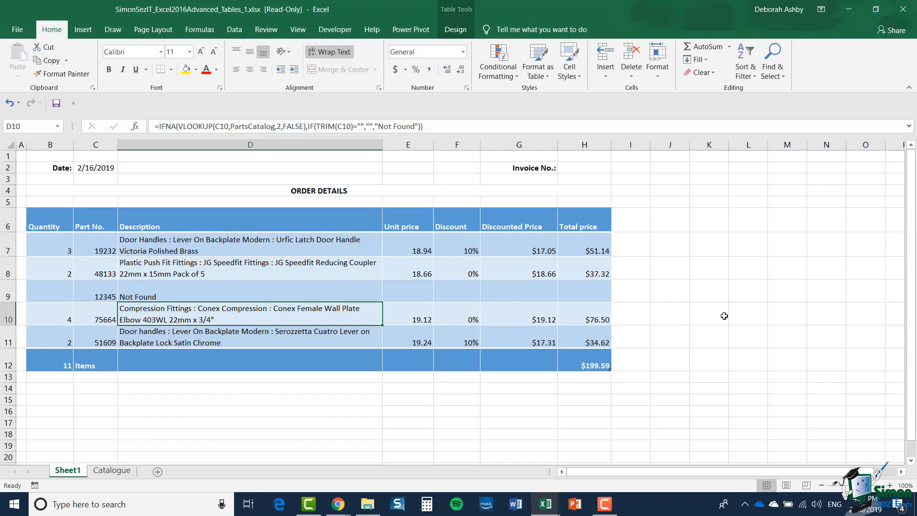
# Step: On the Catalogue sheet, make a table with headers from range A1:C85
pyautogui.click(112, 470)
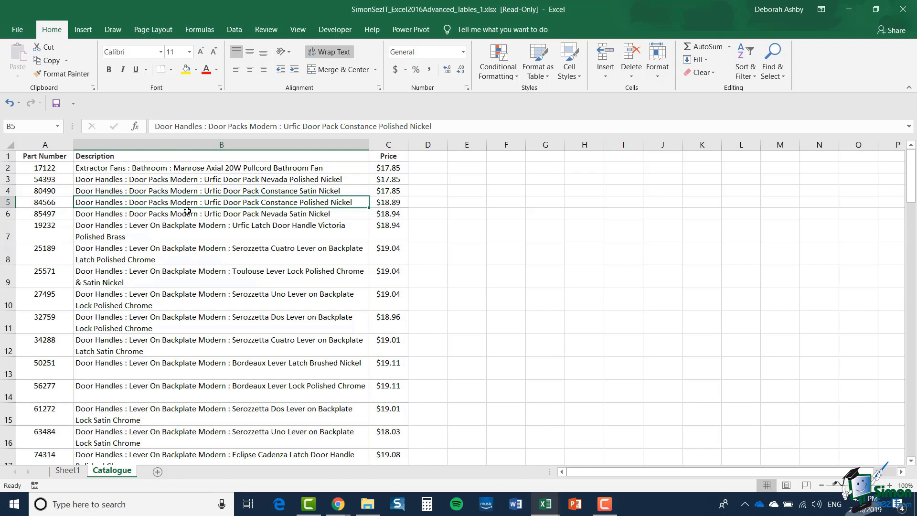
pyautogui.click(91, 33)
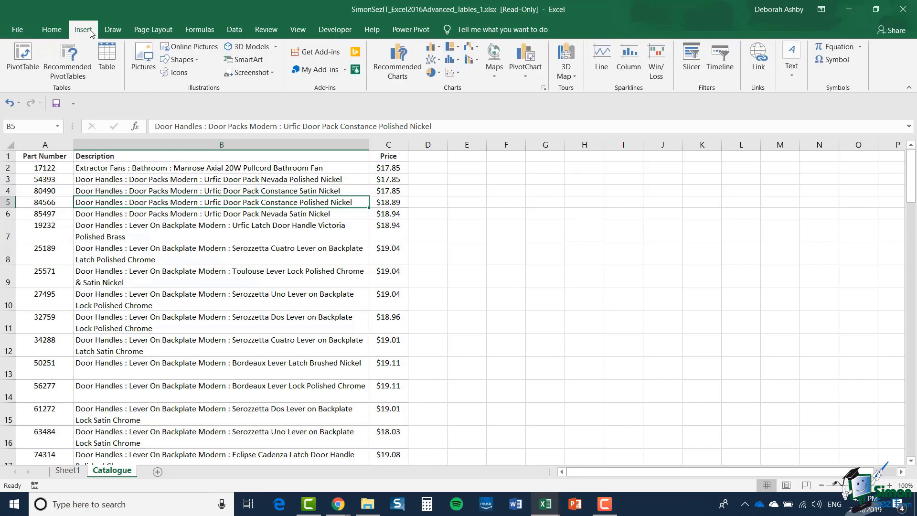
pyautogui.click(107, 66)
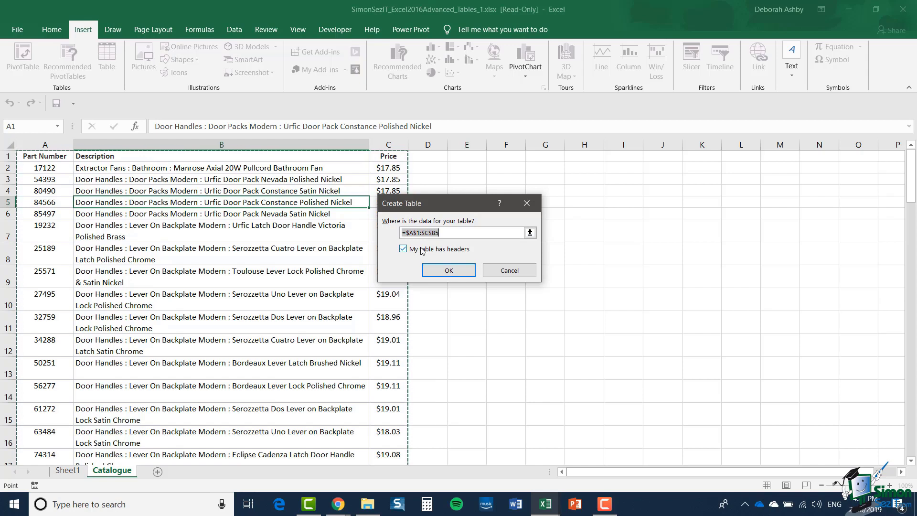
pyautogui.click(449, 270)
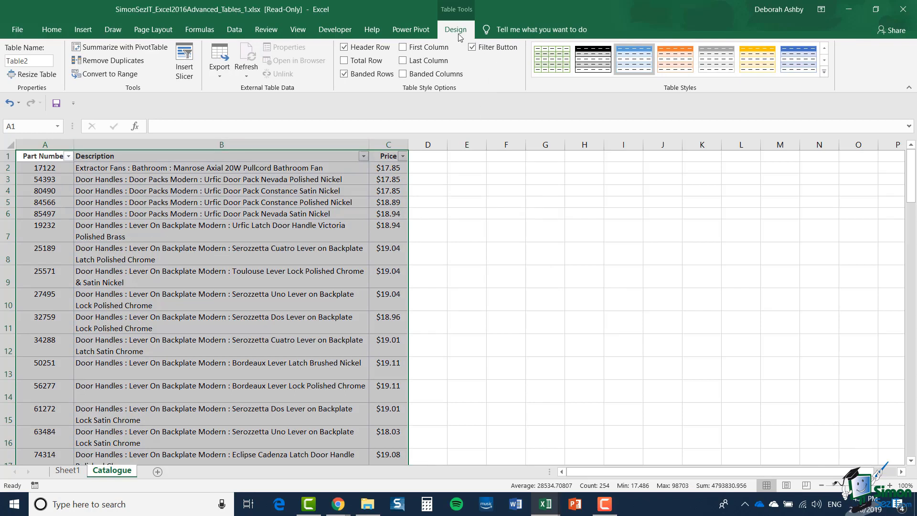
# Step: Rename the table from Table2 to PartsCatalogue
pyautogui.click(37, 61)
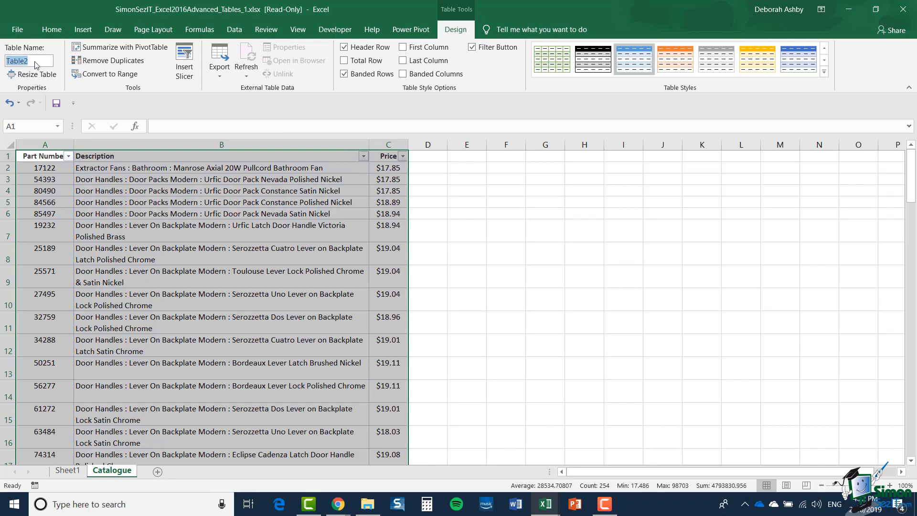
pyautogui.write('PartsCatalogie')
pyautogui.press('BackSpace')
pyautogui.press('BackSpace')
pyautogui.write('ue')
pyautogui.click(220, 231)
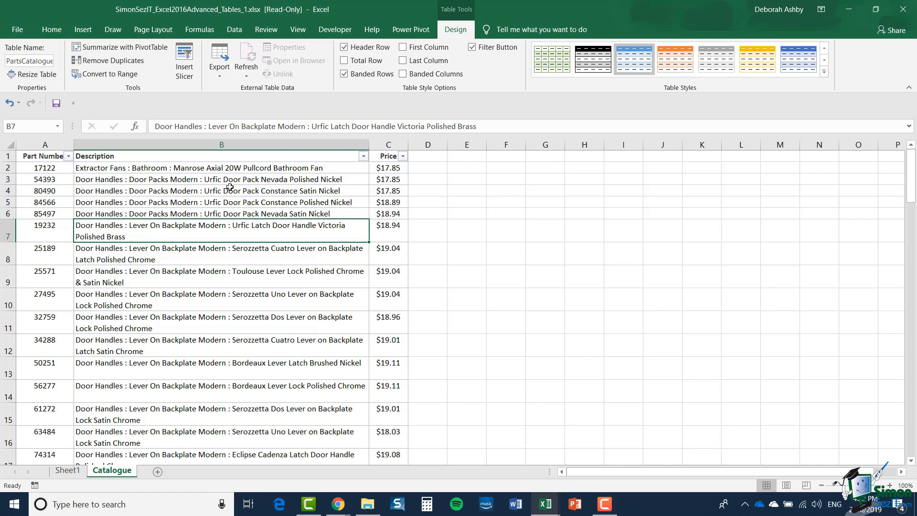
# Step: Filter the Price column to show only parts priced greater than 20.00
pyautogui.click(403, 156)
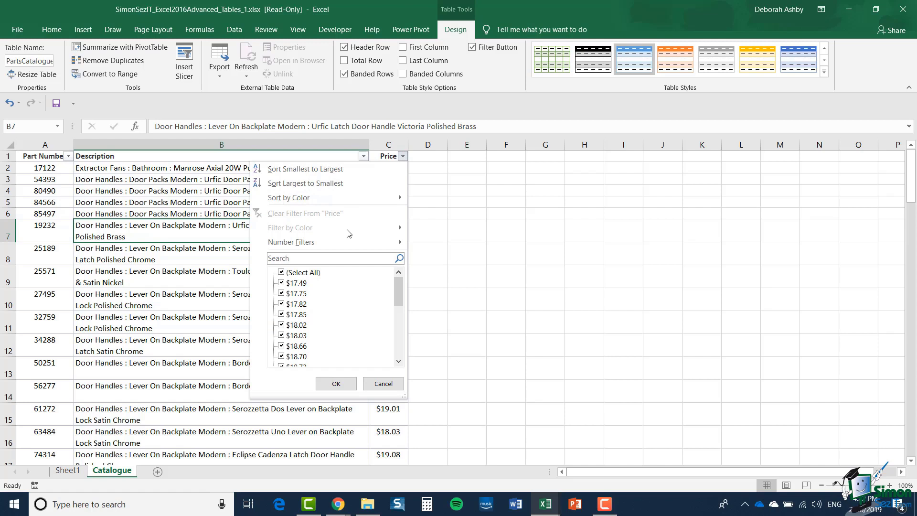
pyautogui.moveTo(347, 249)
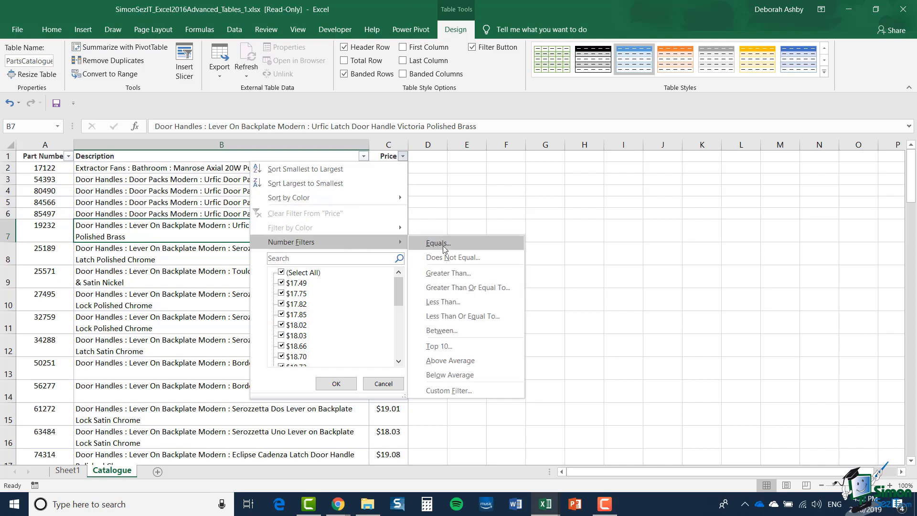
pyautogui.click(444, 274)
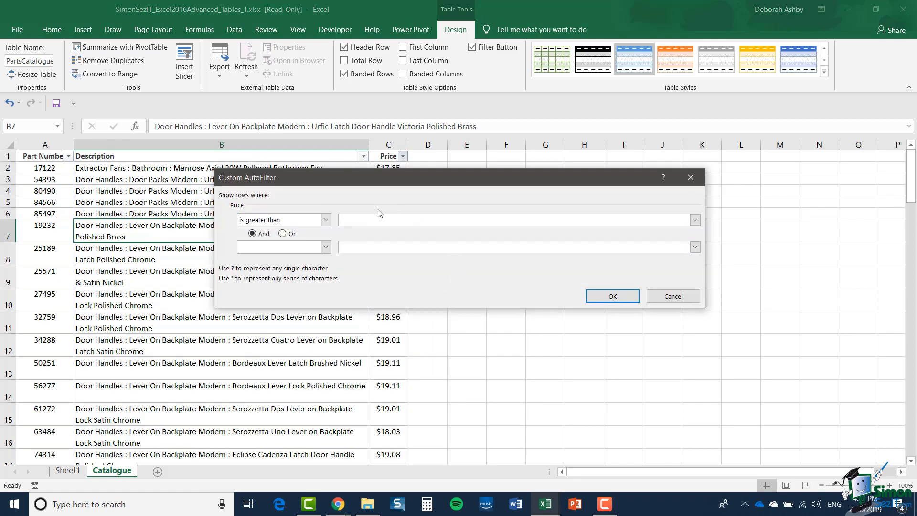
pyautogui.write('20.00')
pyautogui.click(629, 299)
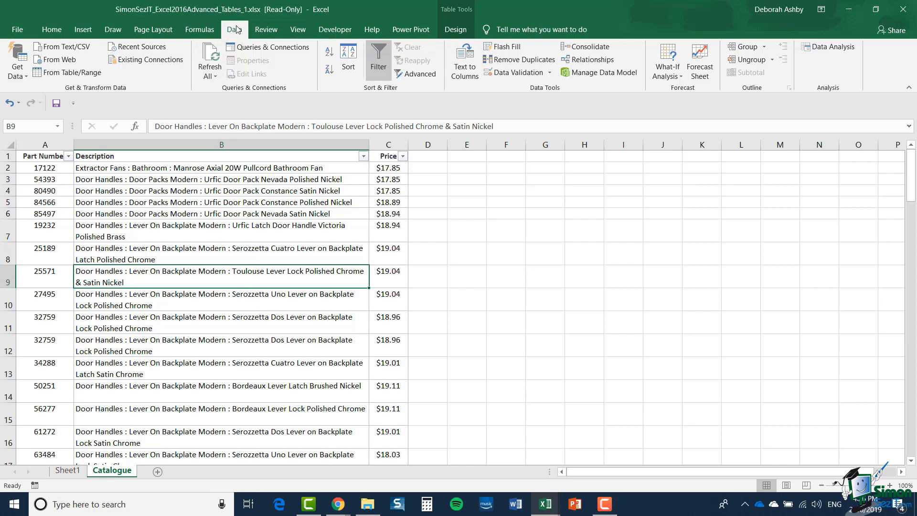
# Step: Remove duplicate rows comparing Part Number only, leaving 84 unique parts
pyautogui.click(540, 62)
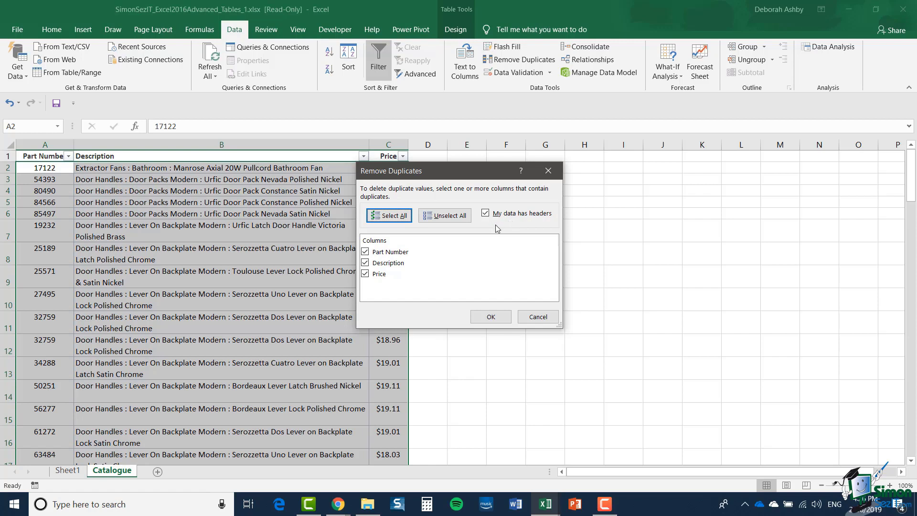
pyautogui.click(365, 263)
pyautogui.click(366, 275)
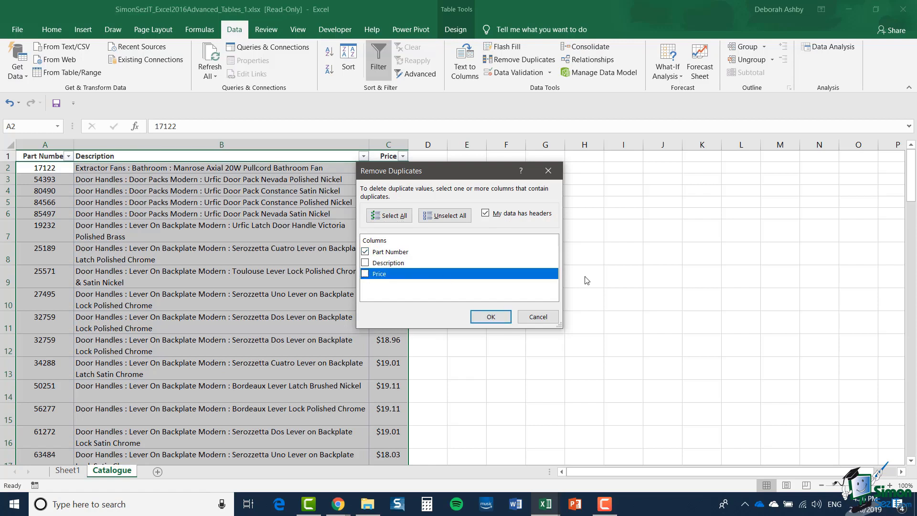
pyautogui.click(490, 317)
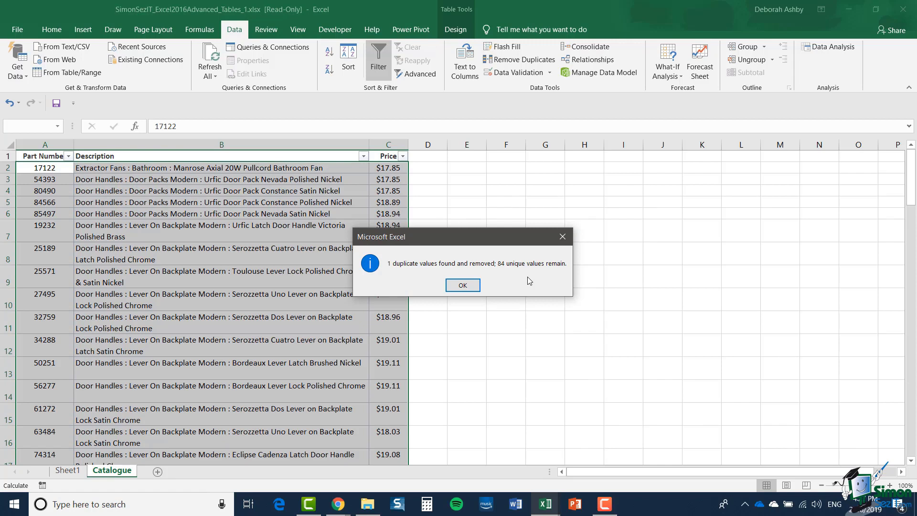
pyautogui.click(463, 285)
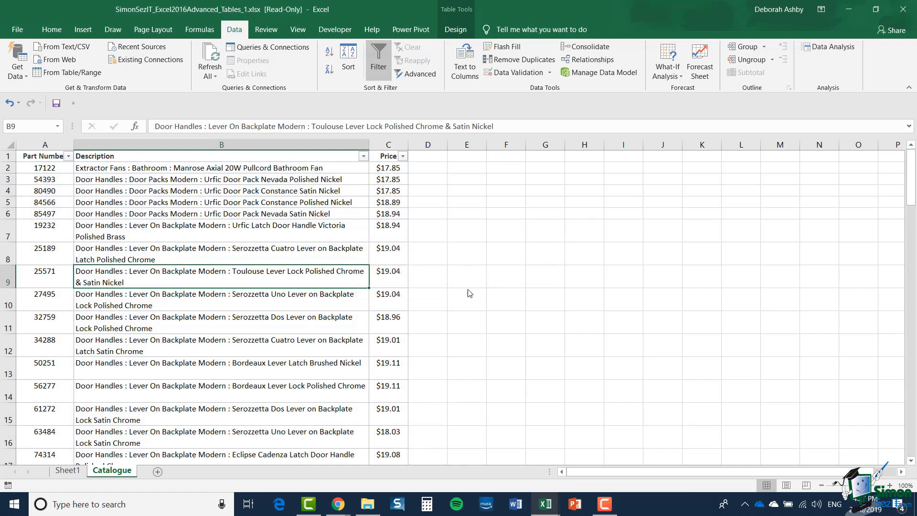
# Step: Show the Table Design options for PartsCatalogue
pyautogui.click(457, 29)
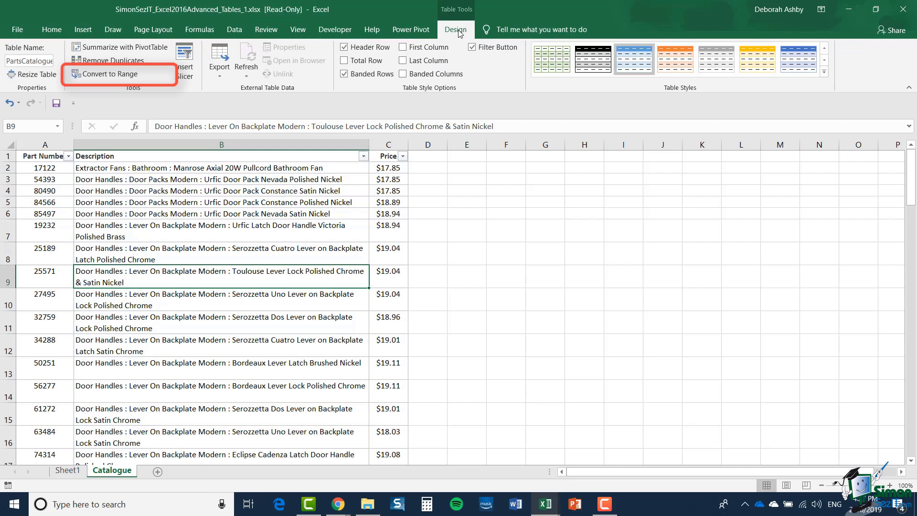